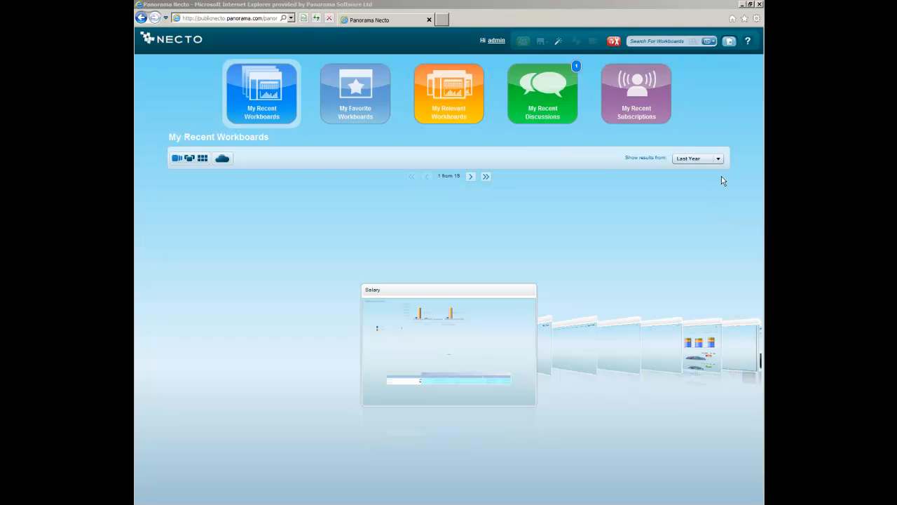
Create a blank workboard named Knowledge Blast under Public Workboards and add a view component to it.
{"action": "left_click", "coordinate": [729, 42]}
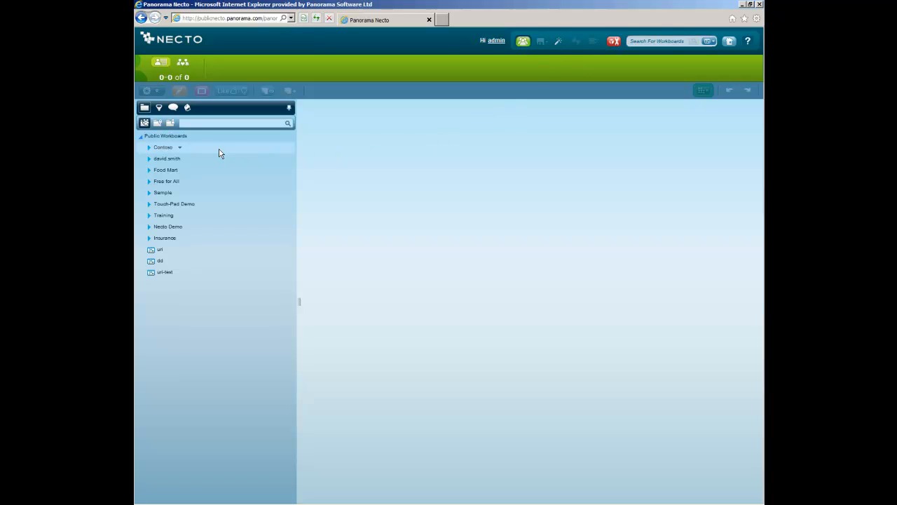
{"action": "left_click", "coordinate": [195, 137]}
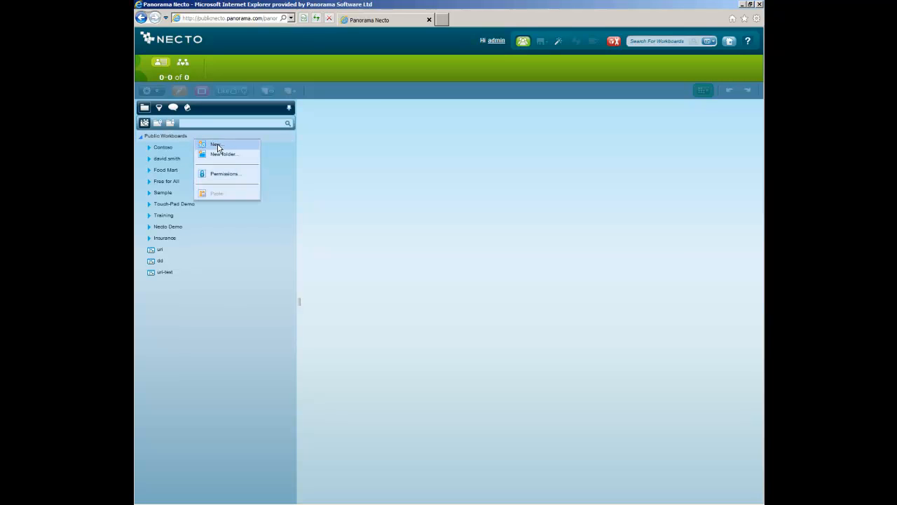
{"action": "left_click", "coordinate": [216, 145]}
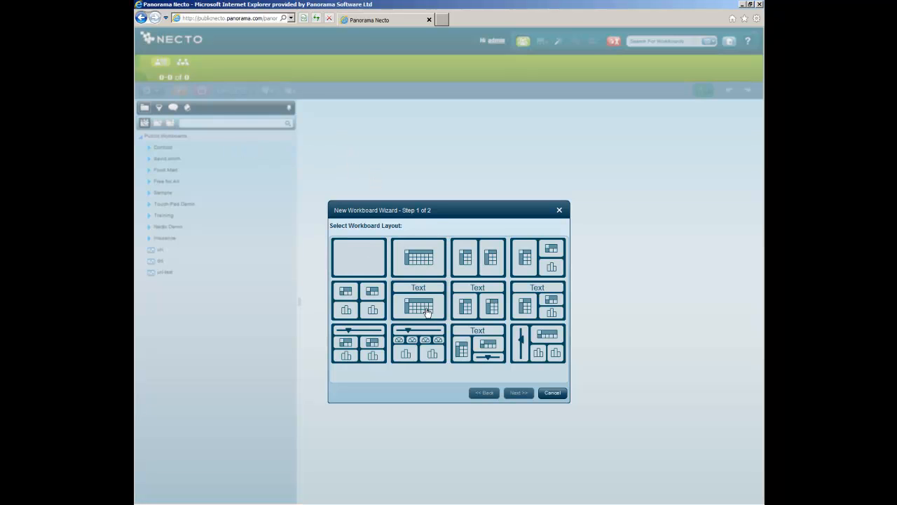
{"action": "left_click", "coordinate": [363, 264]}
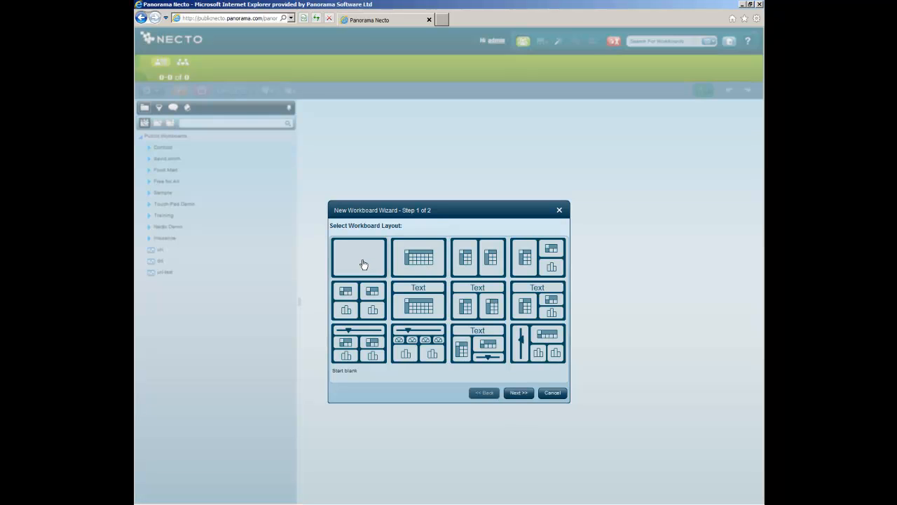
{"action": "left_click", "coordinate": [518, 392]}
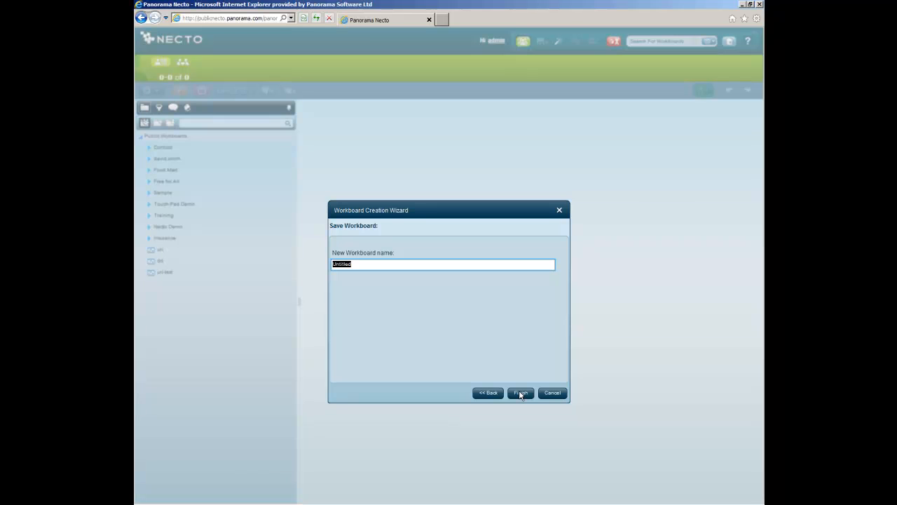
{"action": "type", "text": "Knowledge Blast"}
{"action": "left_click", "coordinate": [519, 394]}
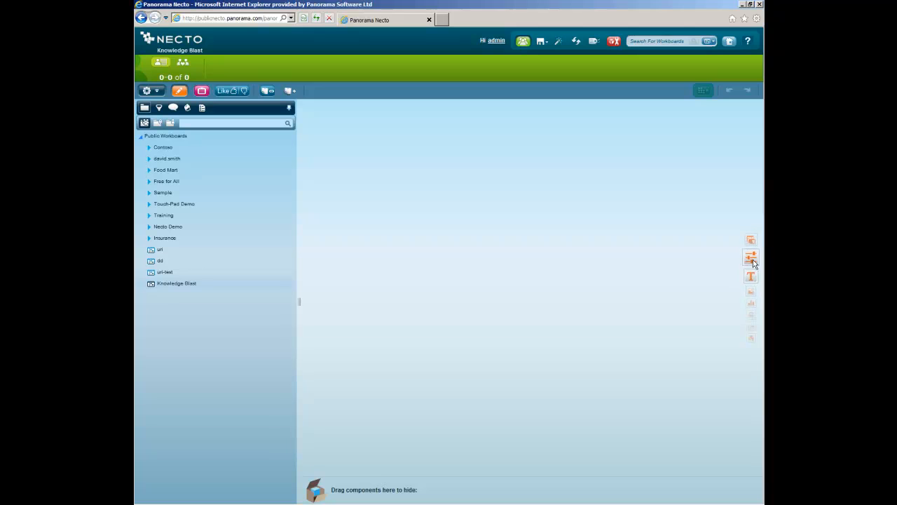
{"action": "left_click_drag", "start_coordinate": [752, 250], "coordinate": [517, 287]}
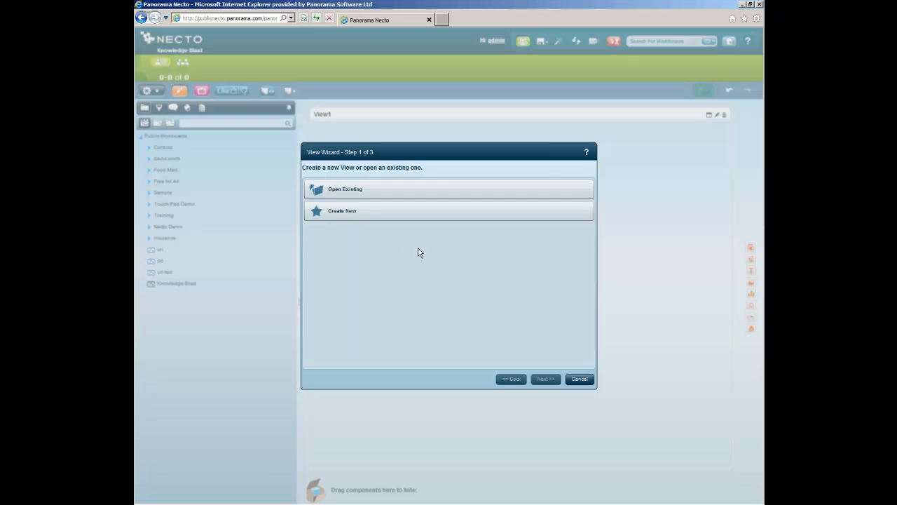
{"action": "left_click", "coordinate": [361, 190]}
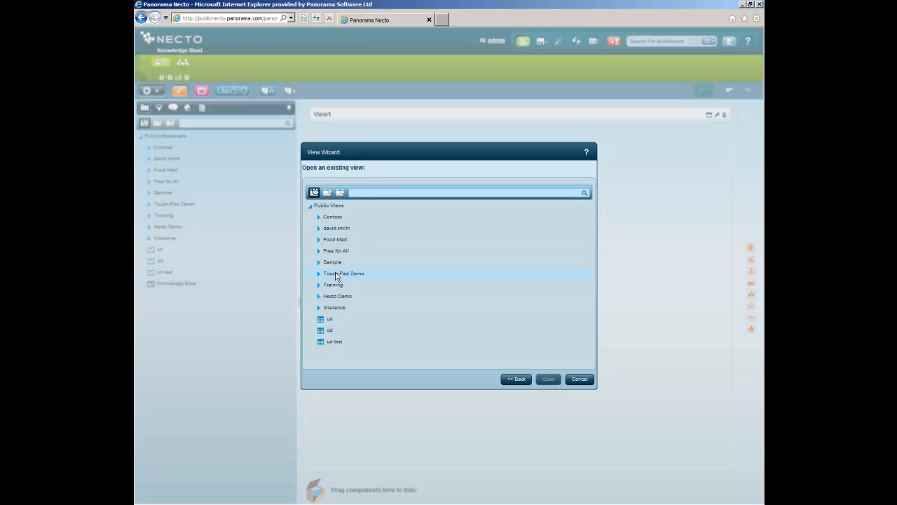
{"action": "left_click", "coordinate": [327, 192]}
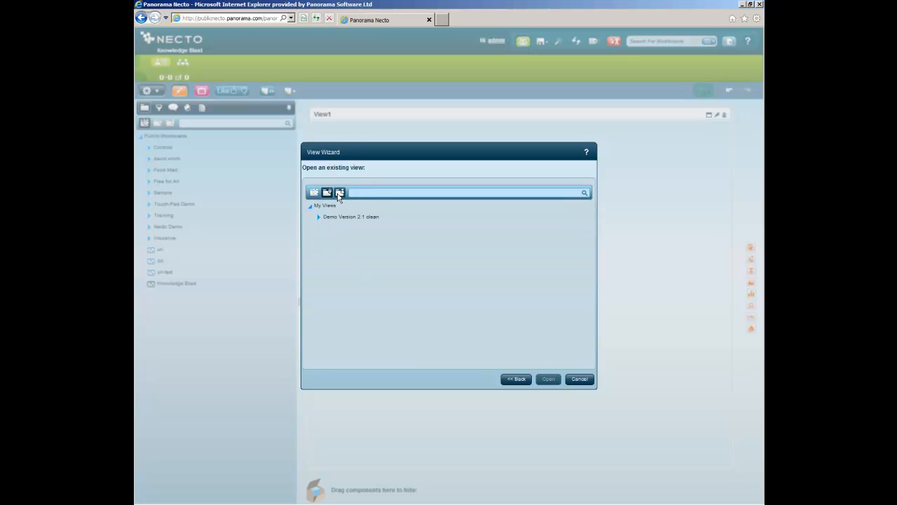
{"action": "left_click", "coordinate": [342, 194]}
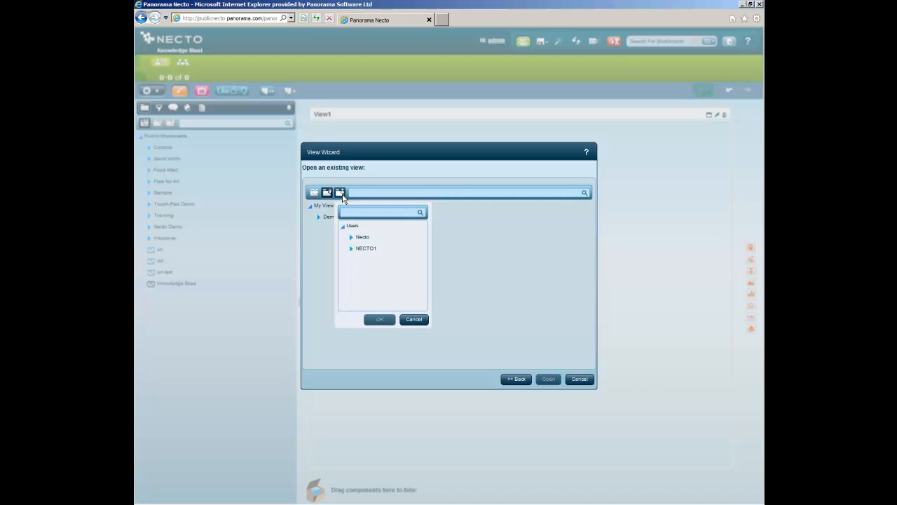
{"action": "left_click", "coordinate": [413, 319]}
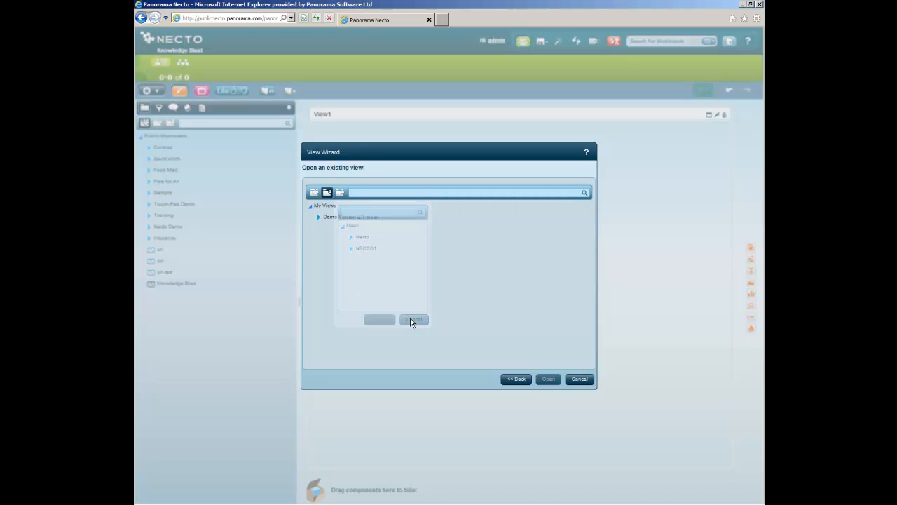
{"action": "left_click", "coordinate": [511, 378]}
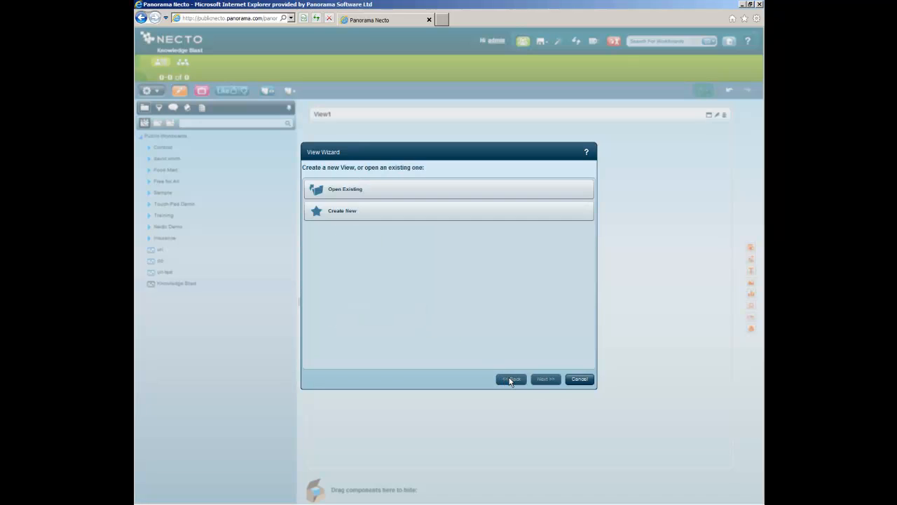
Create a new Analysis Services view from the Sample Cubes data source, using the Adventure Works DW 2008 SE database and the Adventure Works cube.
{"action": "left_click", "coordinate": [394, 214]}
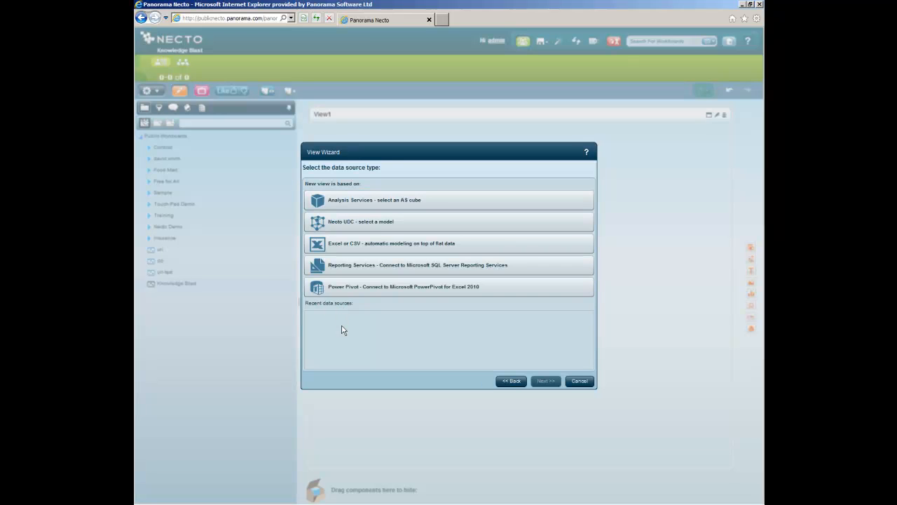
{"action": "left_click", "coordinate": [345, 202]}
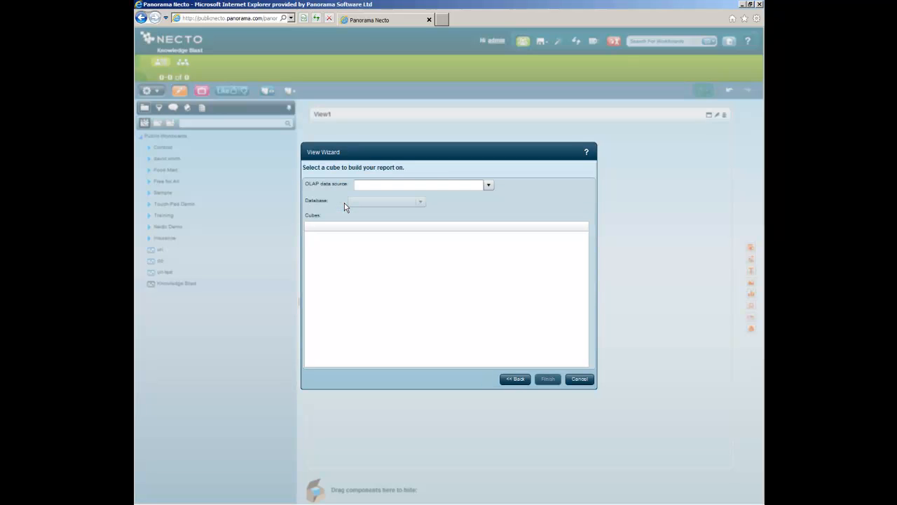
{"action": "left_click", "coordinate": [489, 185]}
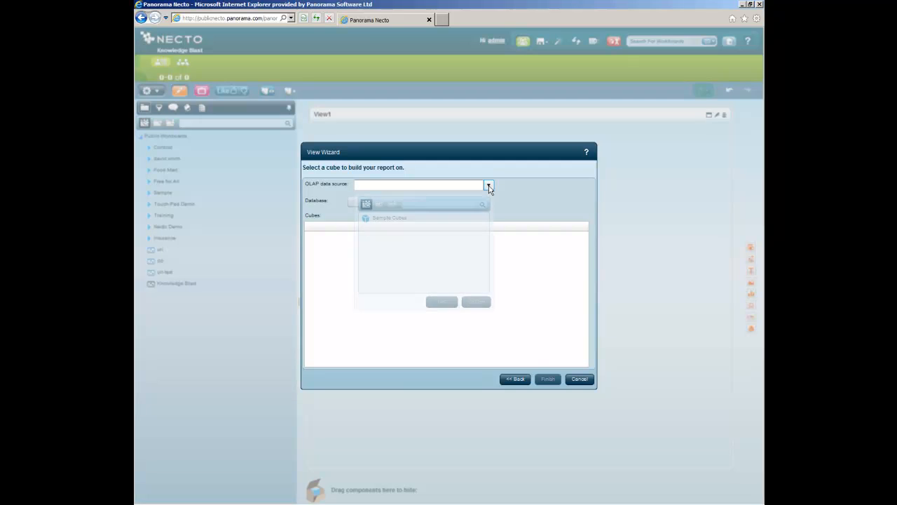
{"action": "left_click", "coordinate": [390, 220]}
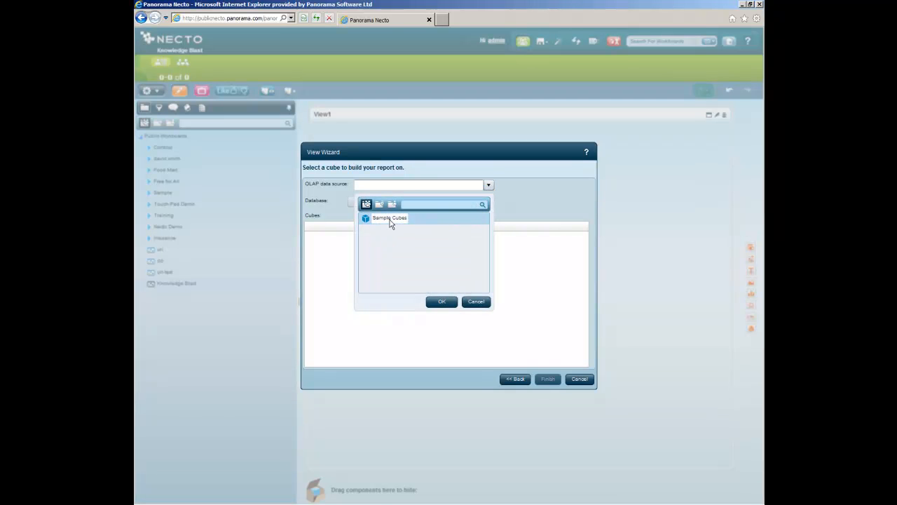
{"action": "left_click", "coordinate": [437, 301]}
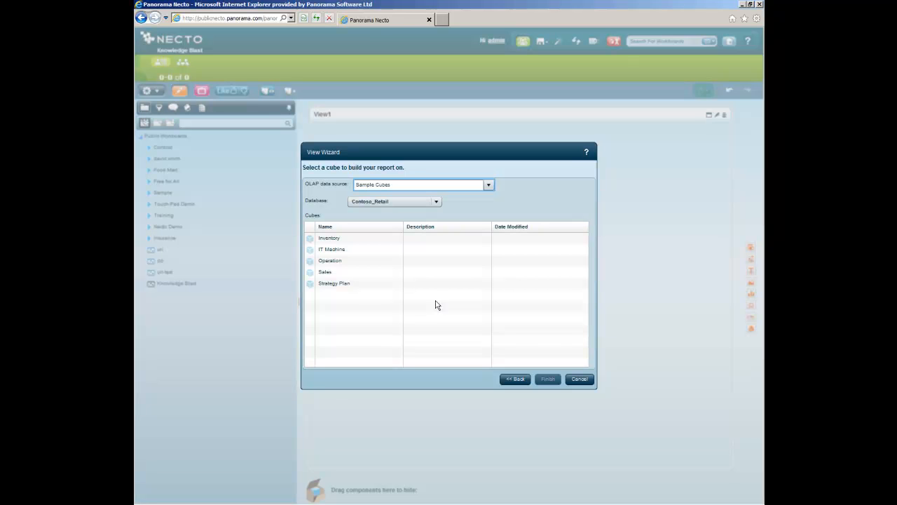
{"action": "left_click", "coordinate": [436, 201]}
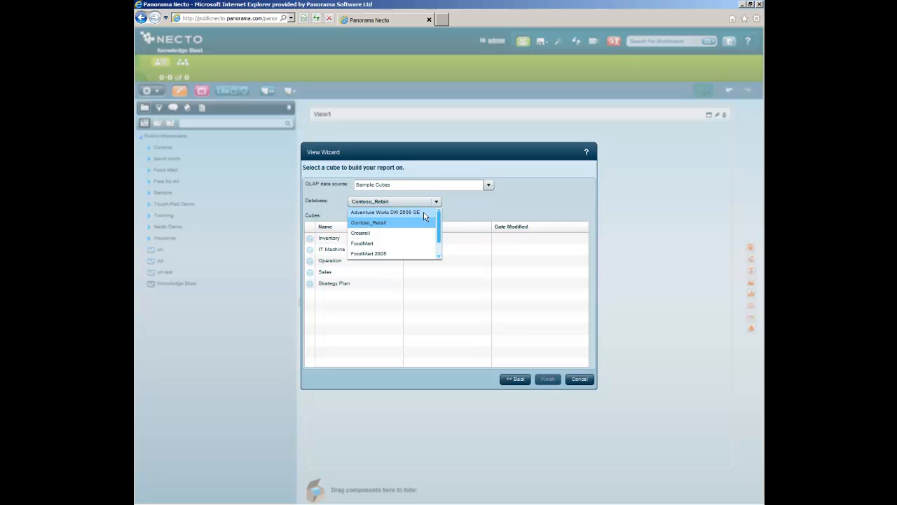
{"action": "left_click", "coordinate": [400, 212]}
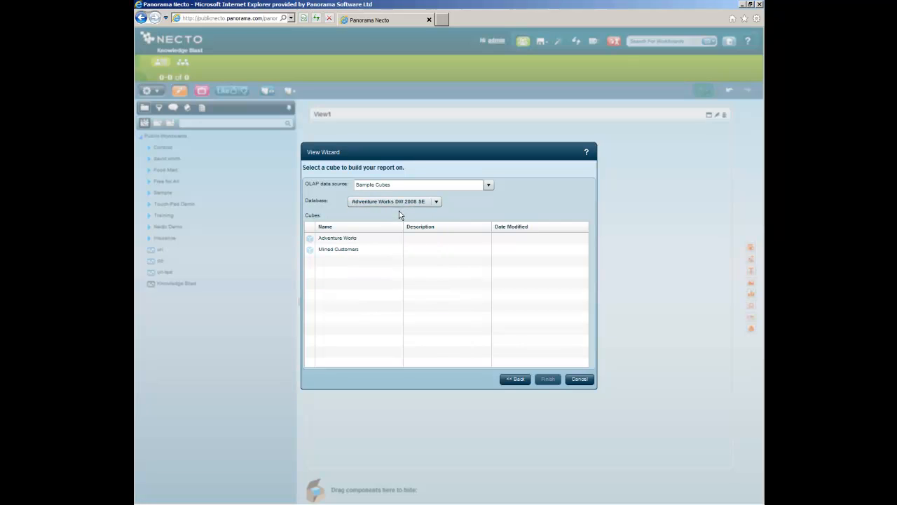
{"action": "left_click", "coordinate": [348, 239]}
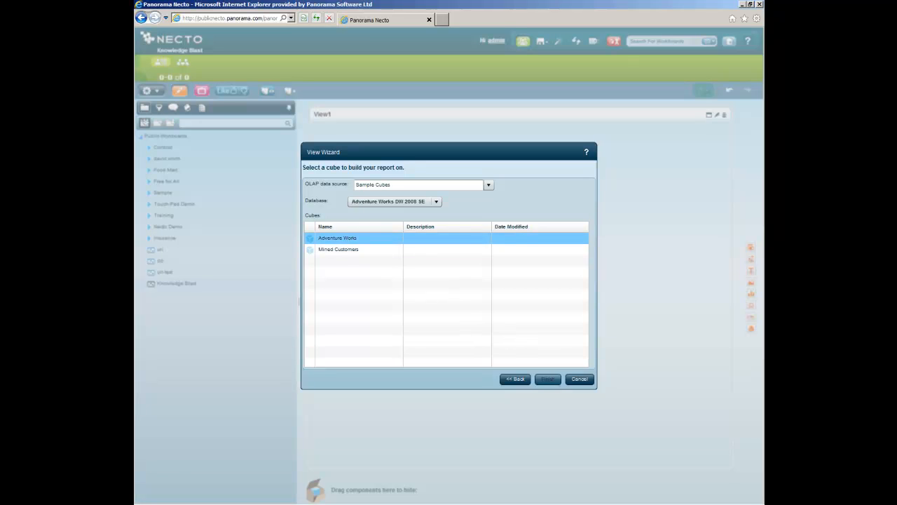
{"action": "left_click", "coordinate": [551, 381]}
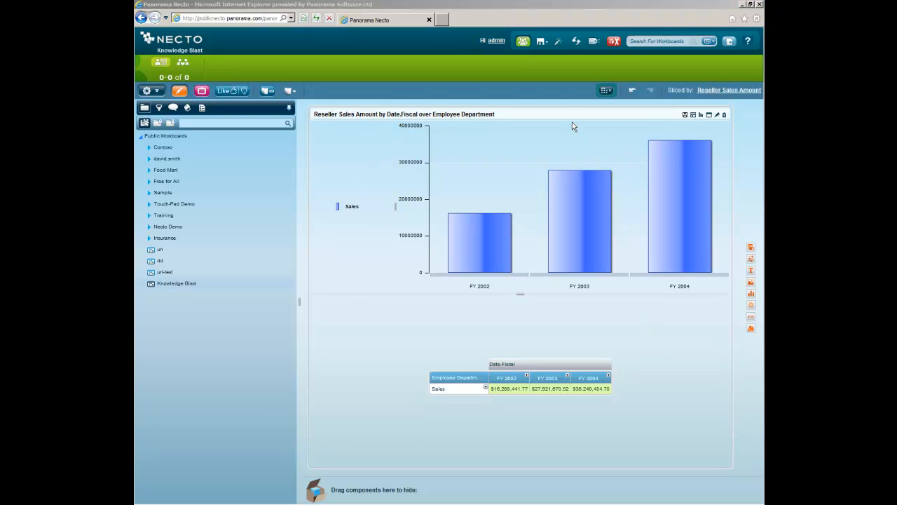
Save the workboard with a new topic captioned AdventureWorks, described as "Using the AdventureWorks cube", assigned to it.
{"action": "left_click", "coordinate": [541, 43]}
{"action": "left_click", "coordinate": [541, 56]}
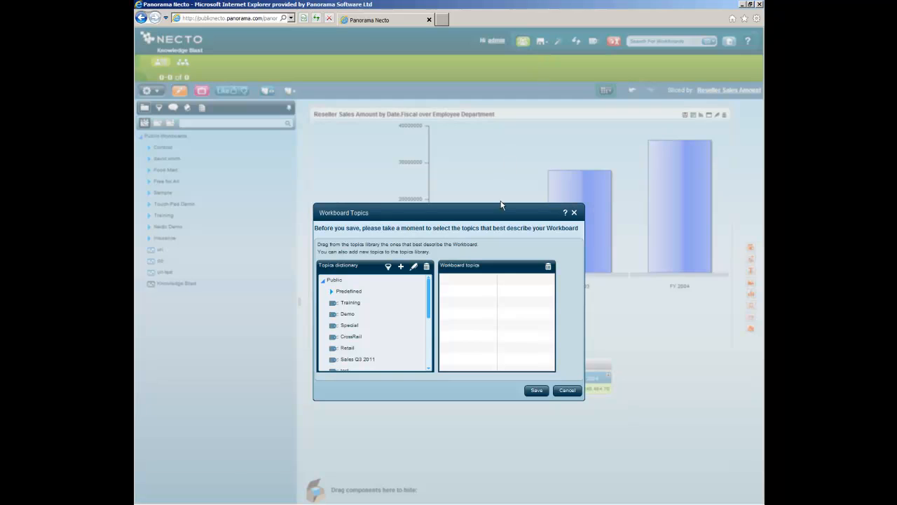
{"action": "scroll", "coordinate": [430, 312], "scroll_direction": "down", "scroll_amount": 1}
{"action": "mouse_move", "coordinate": [430, 312]}
{"action": "left_mouse_down"}
{"action": "mouse_move", "coordinate": [430, 359]}
{"action": "mouse_move", "coordinate": [429, 305]}
{"action": "left_mouse_up"}
{"action": "left_click", "coordinate": [400, 268]}
{"action": "left_click", "coordinate": [401, 315]}
{"action": "type", "text": "AdventureWorks"}
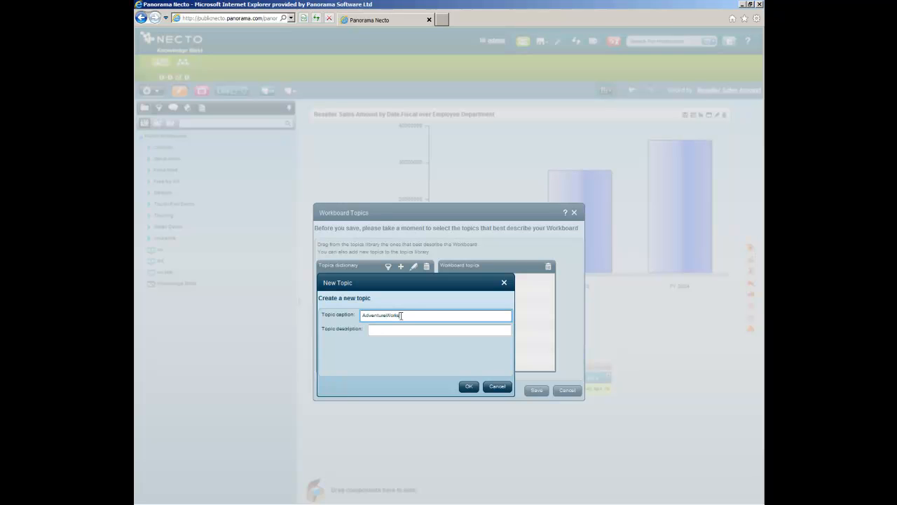
{"action": "key", "text": "Tab"}
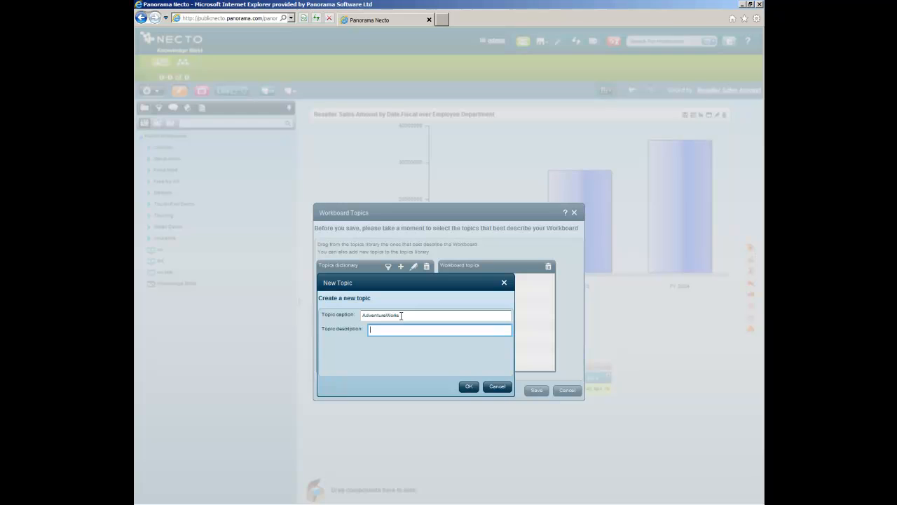
{"action": "type", "text": "Using the AdventureWorks cube"}
{"action": "left_click", "coordinate": [469, 386]}
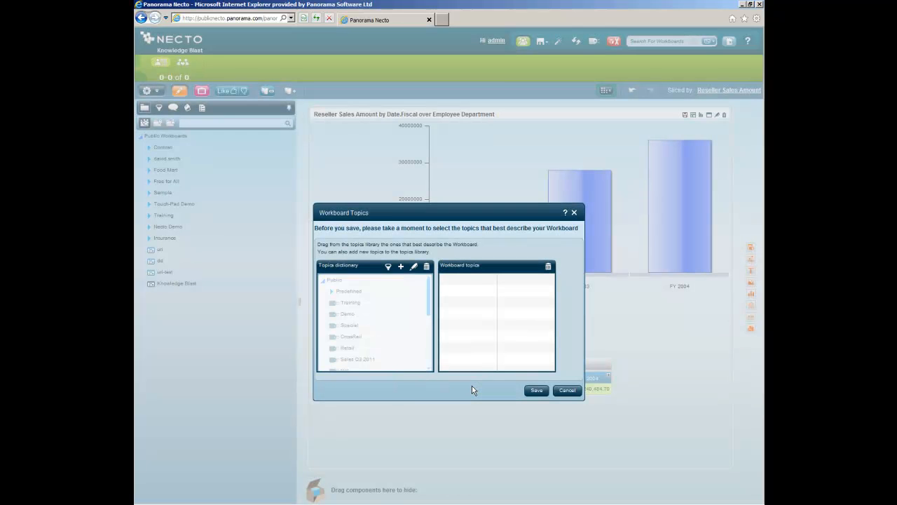
{"action": "left_click_drag", "start_coordinate": [365, 358], "coordinate": [491, 330]}
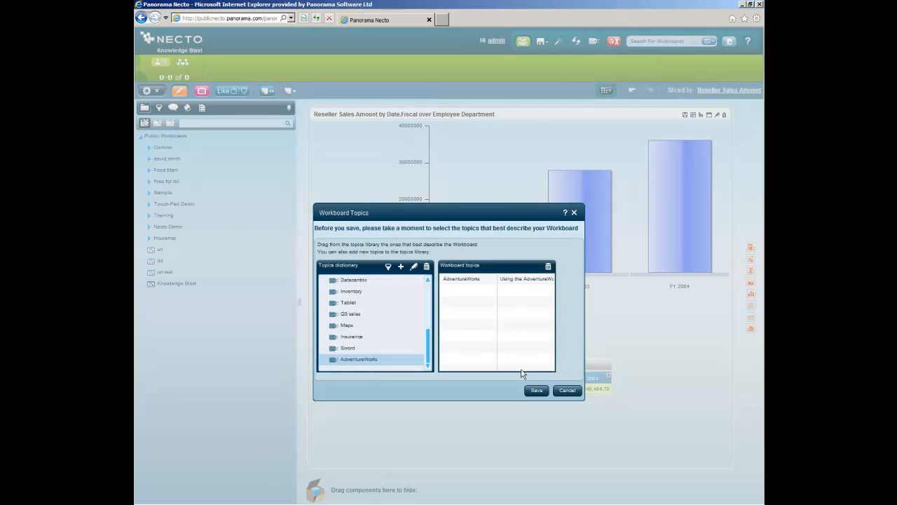
{"action": "left_click", "coordinate": [536, 390]}
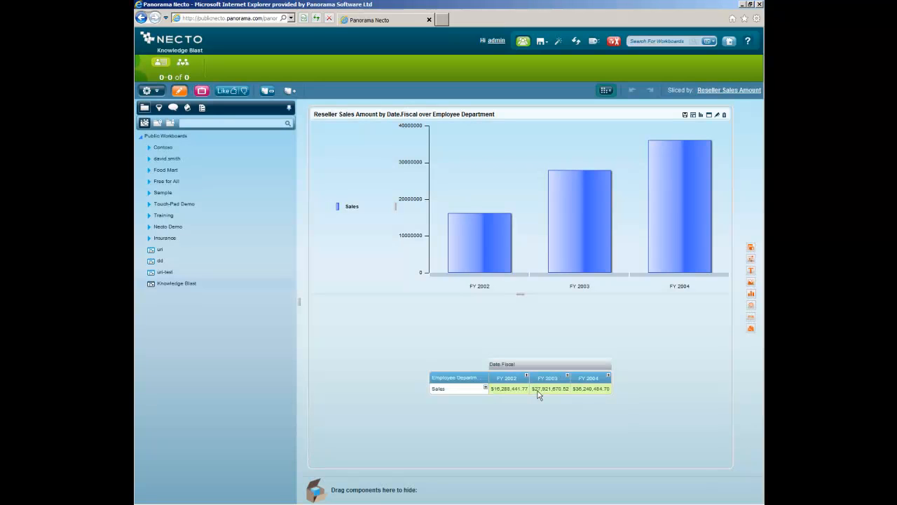